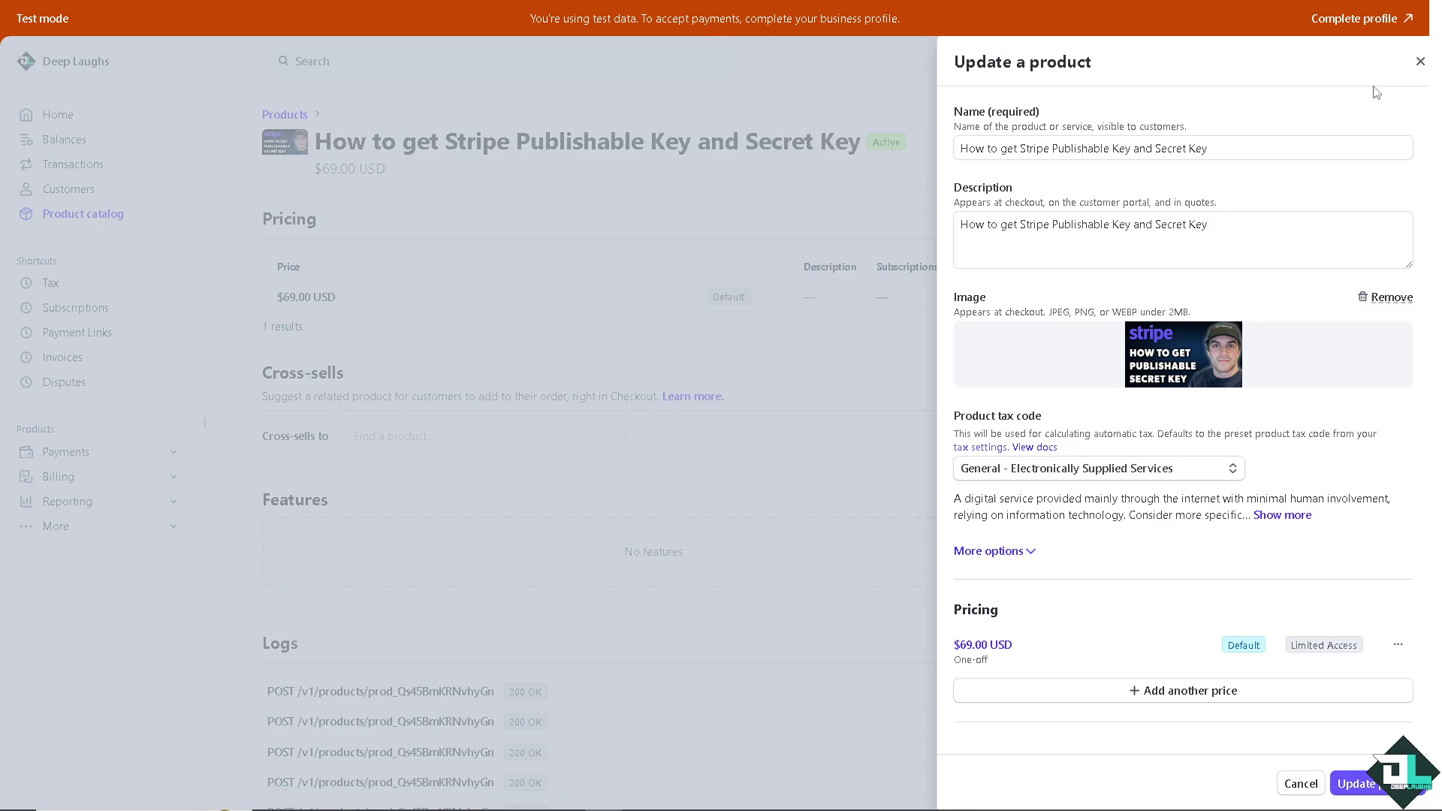
Step: Close the Update a product panel without saving changes
left_click(1420, 64)
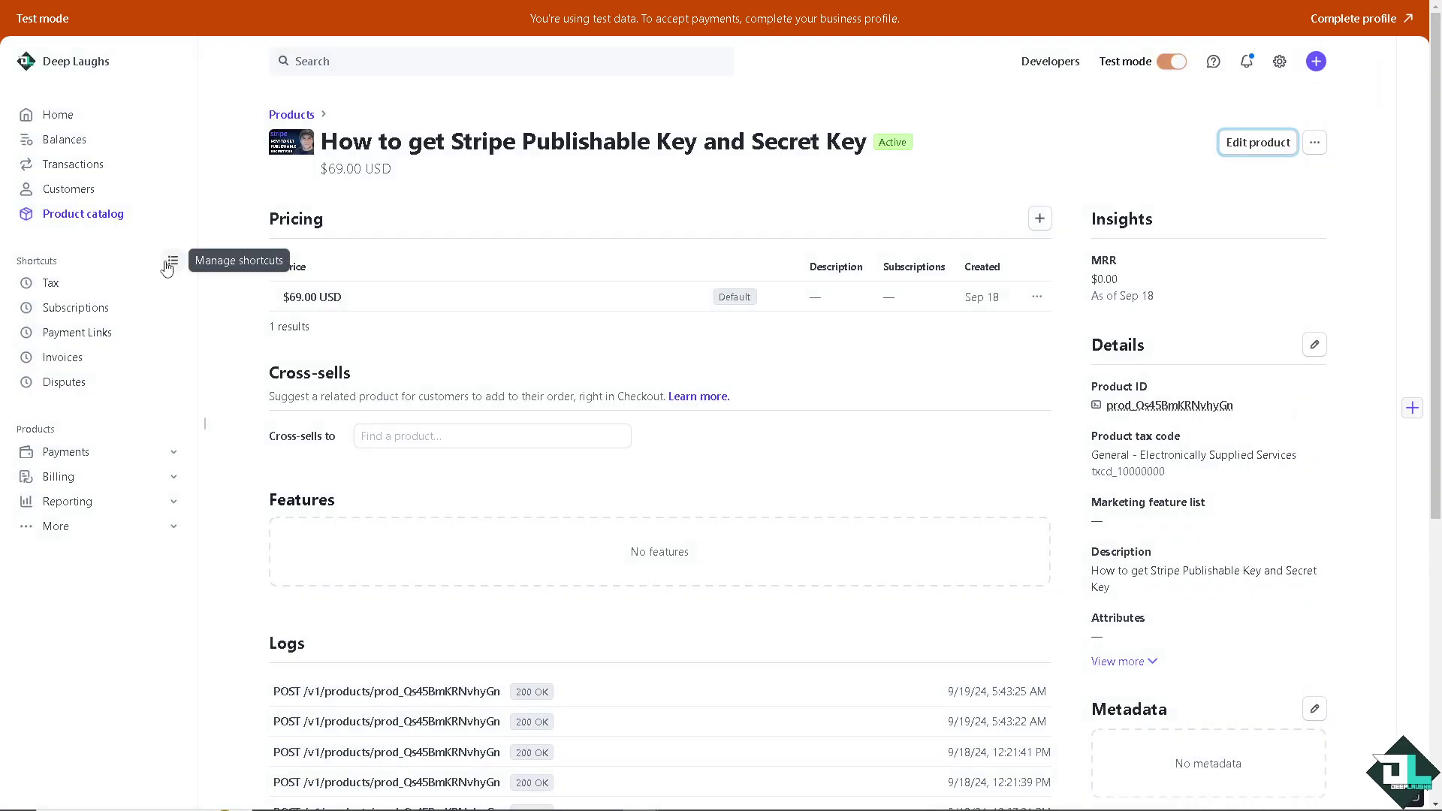
left_click(75, 126)
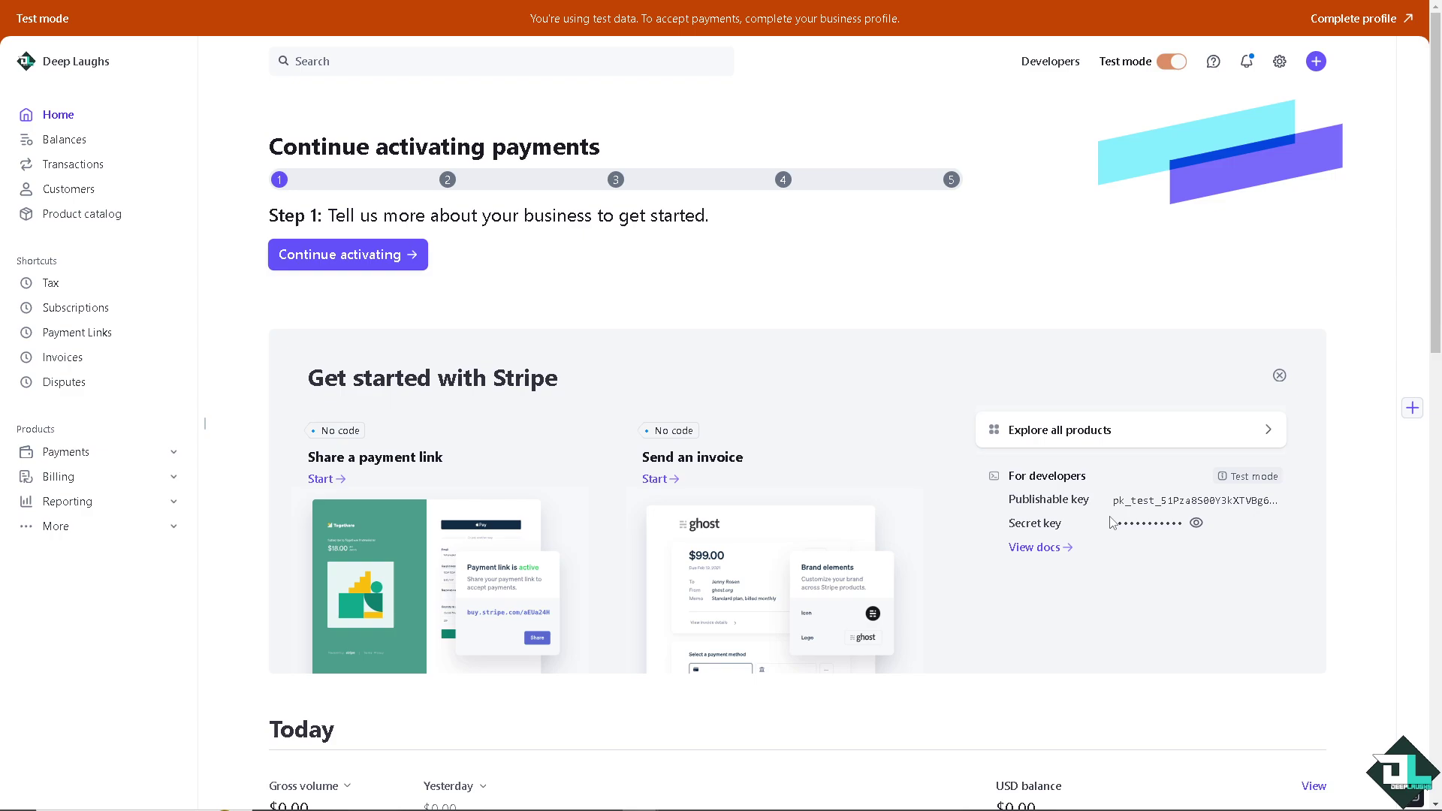
Step: Reveal the test secret key in the For developers card
left_click(1197, 523)
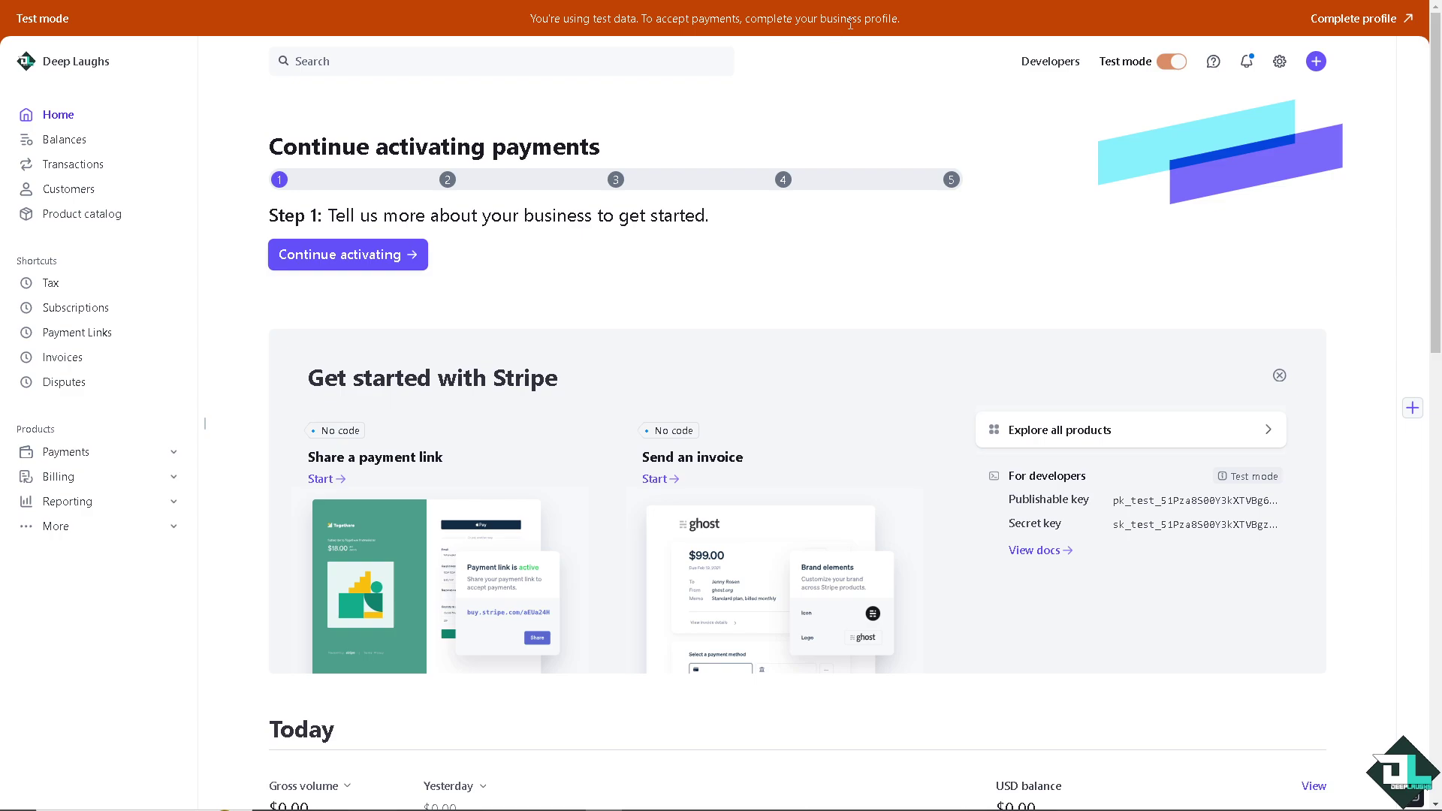
left_click(1057, 70)
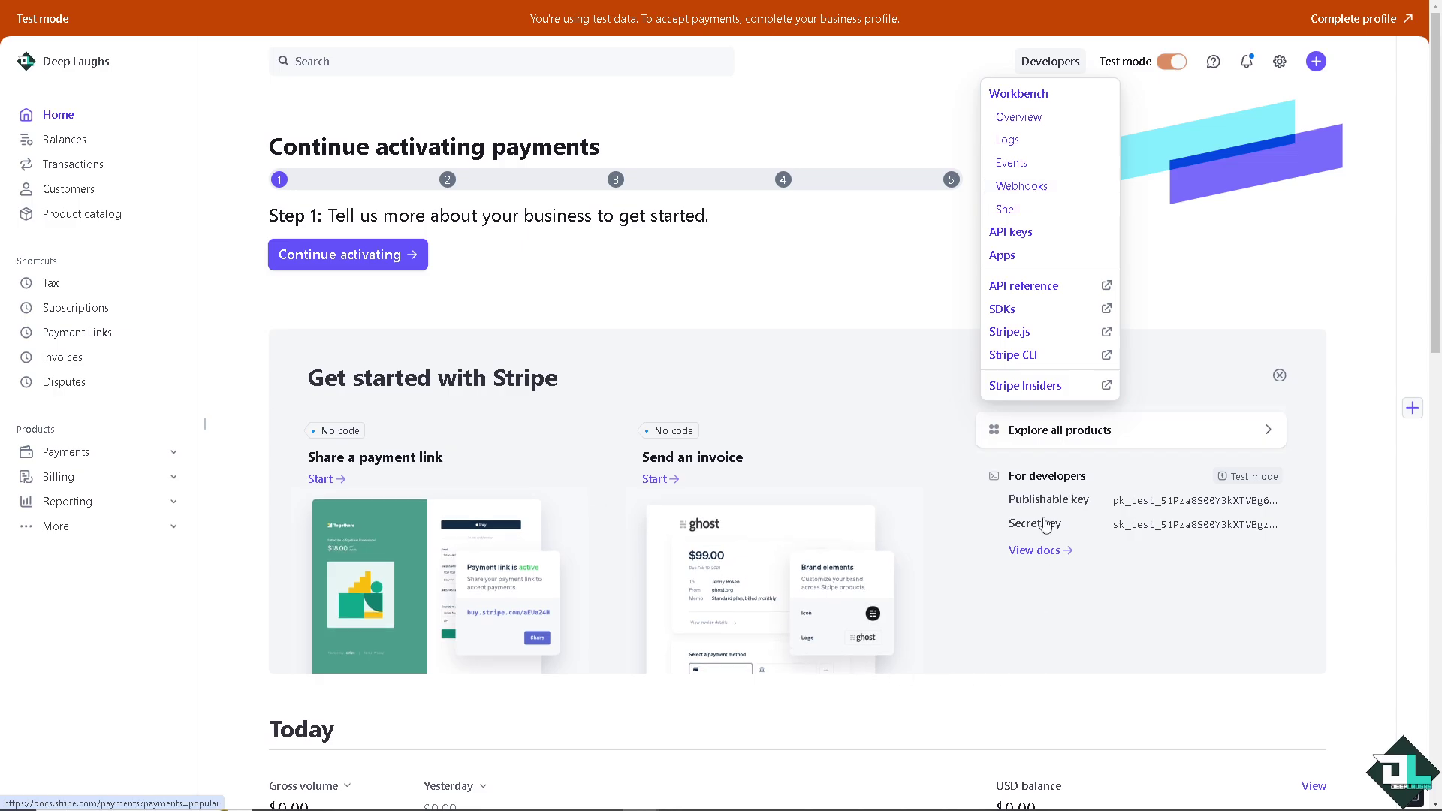
left_click(1042, 627)
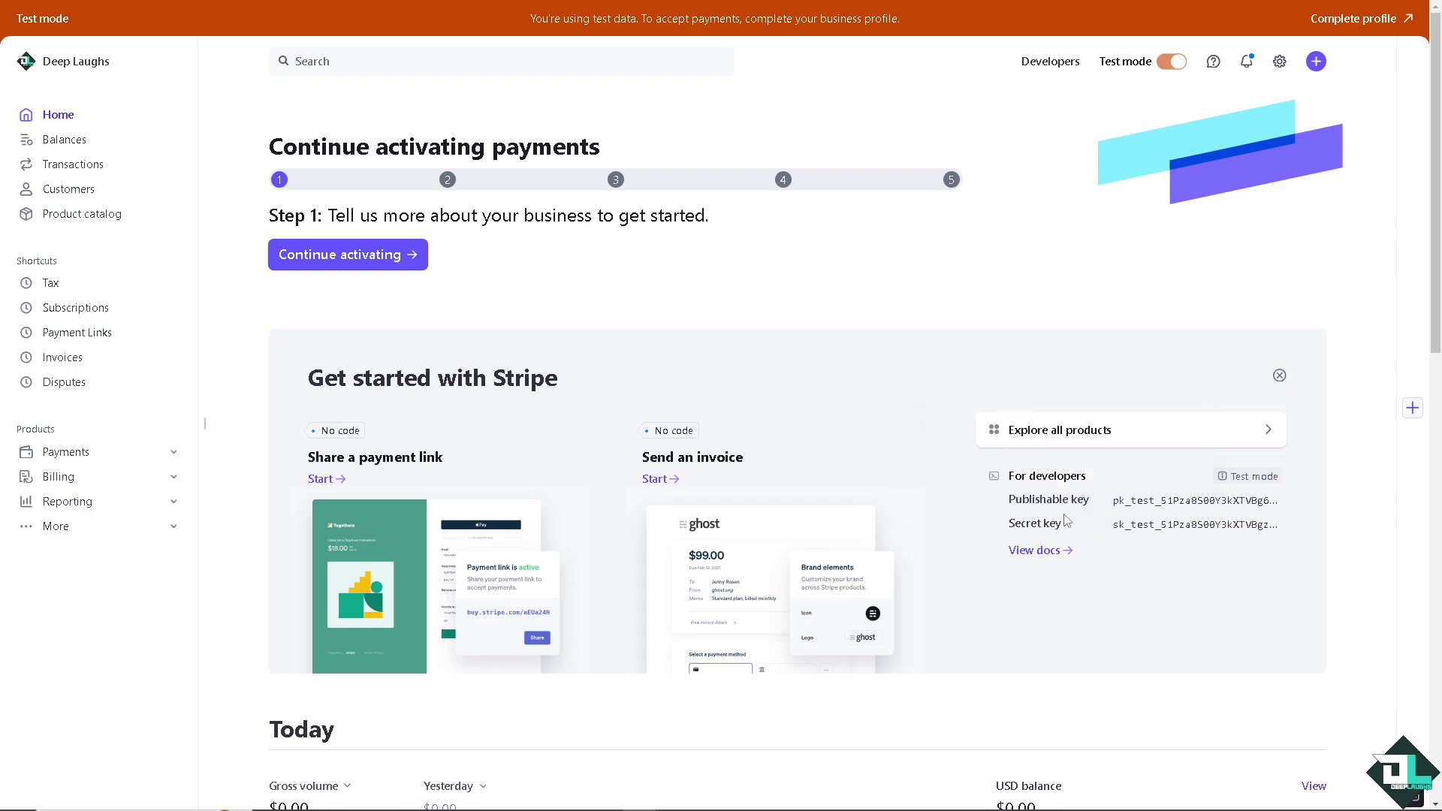
Step: Go through Help and the Support center to the Stripe support articles site
left_click(1214, 69)
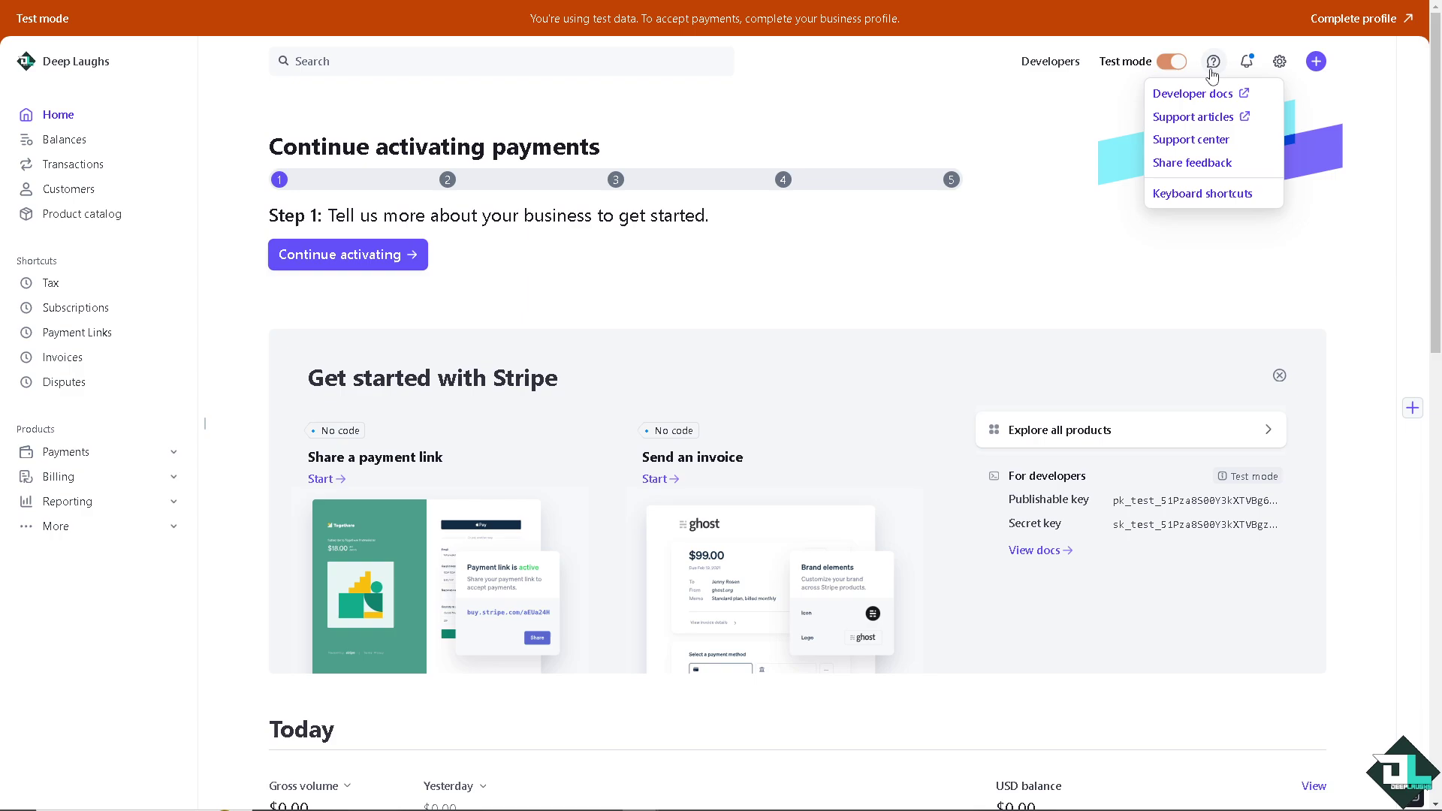
left_click(1191, 138)
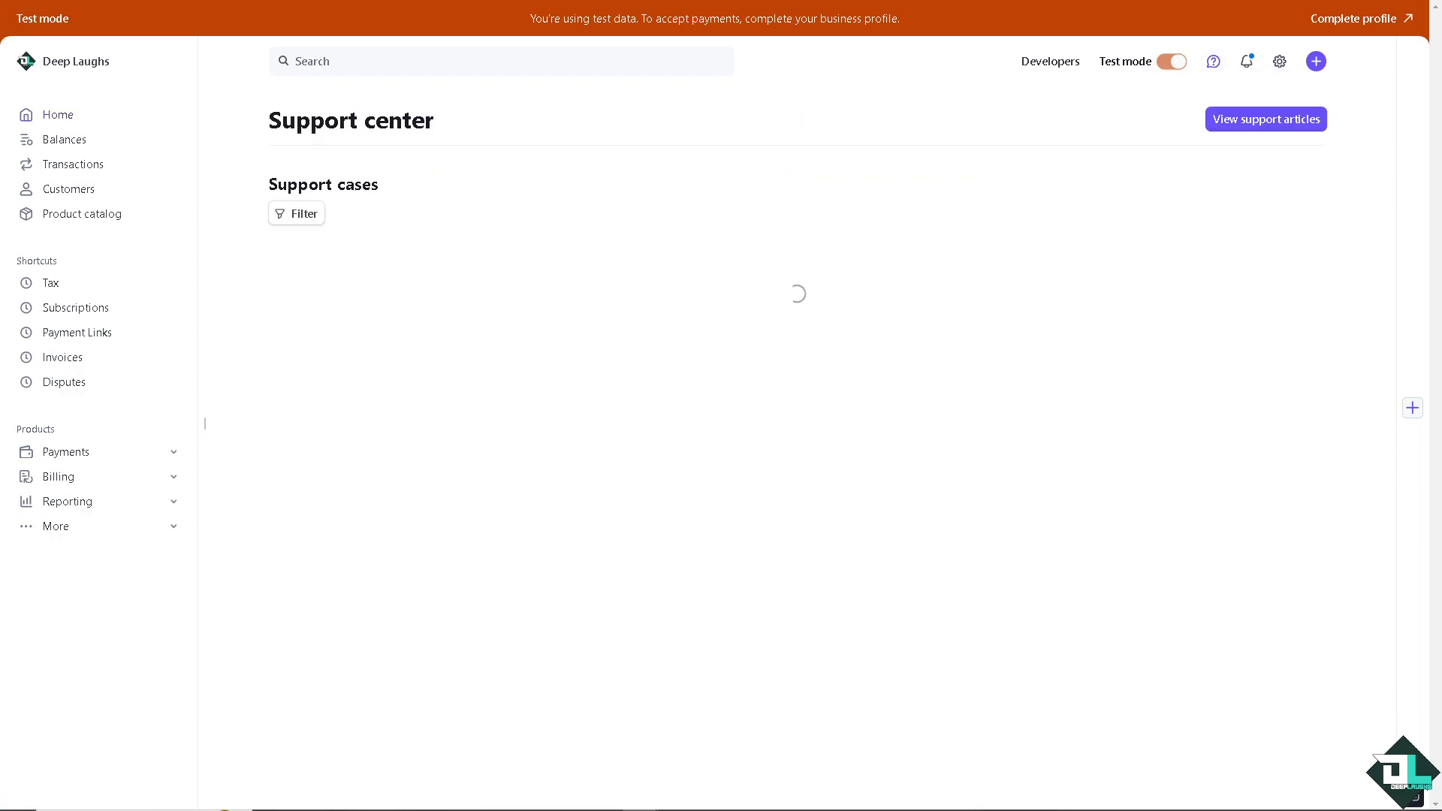
left_click(1254, 121)
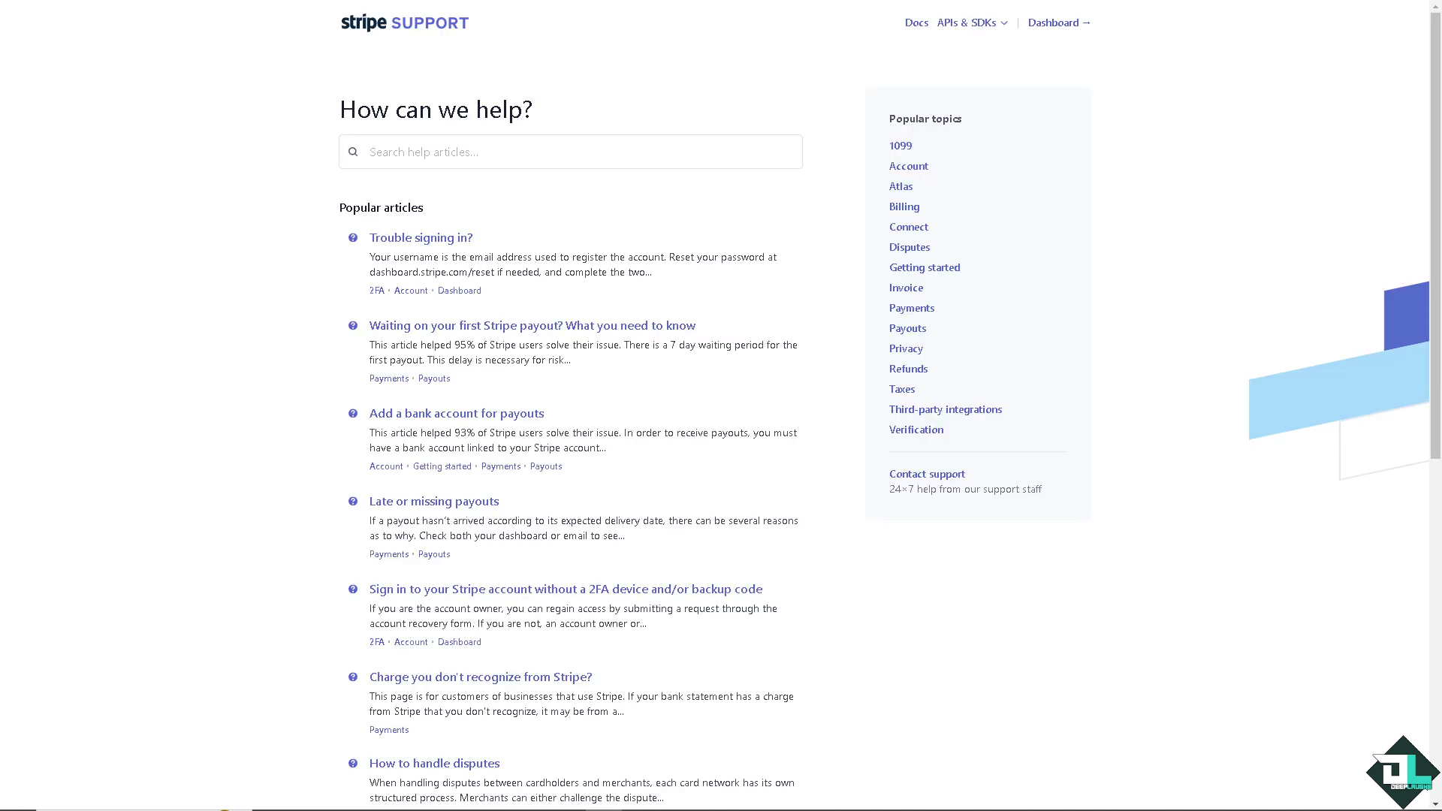
Step: Search help articles for the publishable/secret key question and send the pasted question to the support chat
left_click(934, 482)
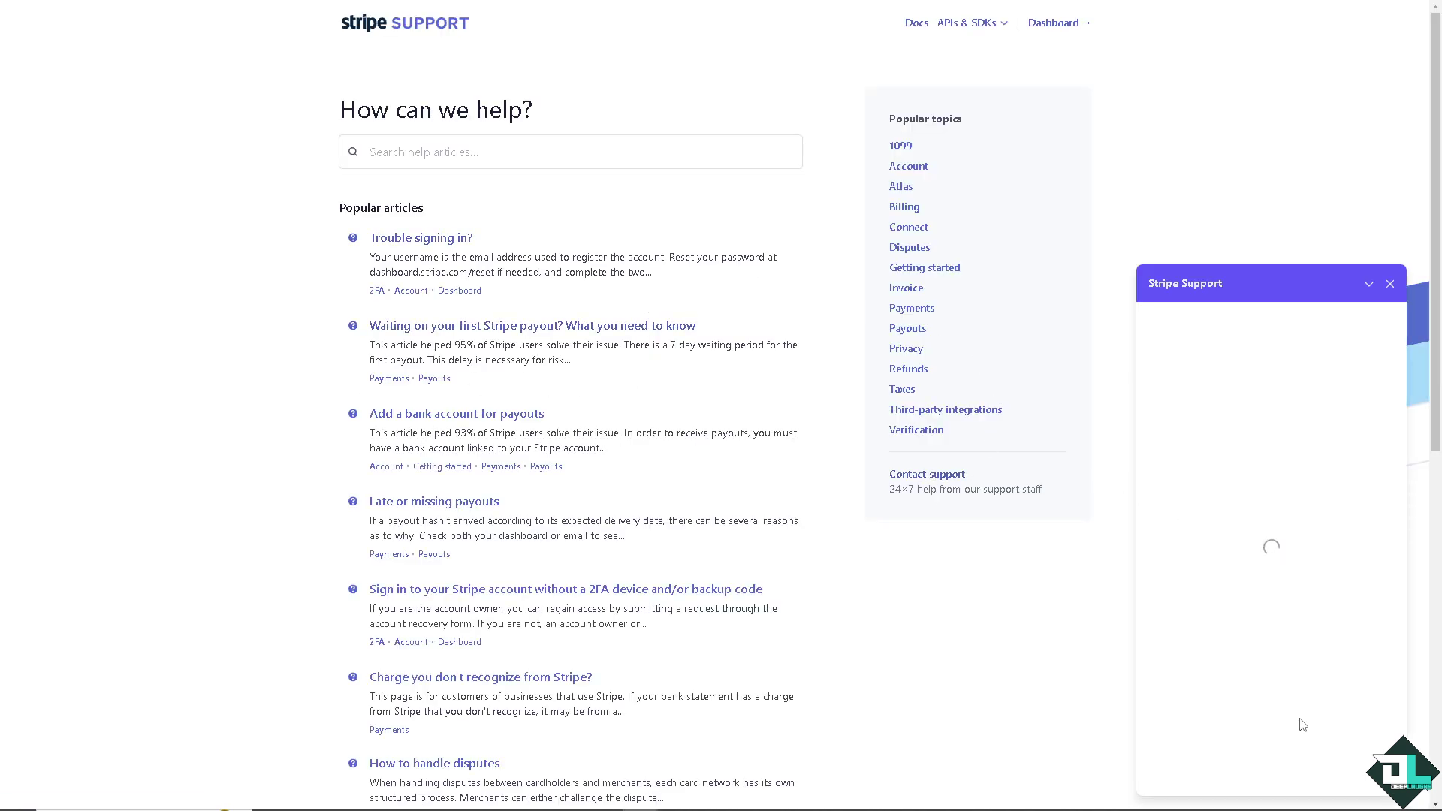
left_click(571, 156)
type("How to get Stripe Publishable Key and Secret Key")
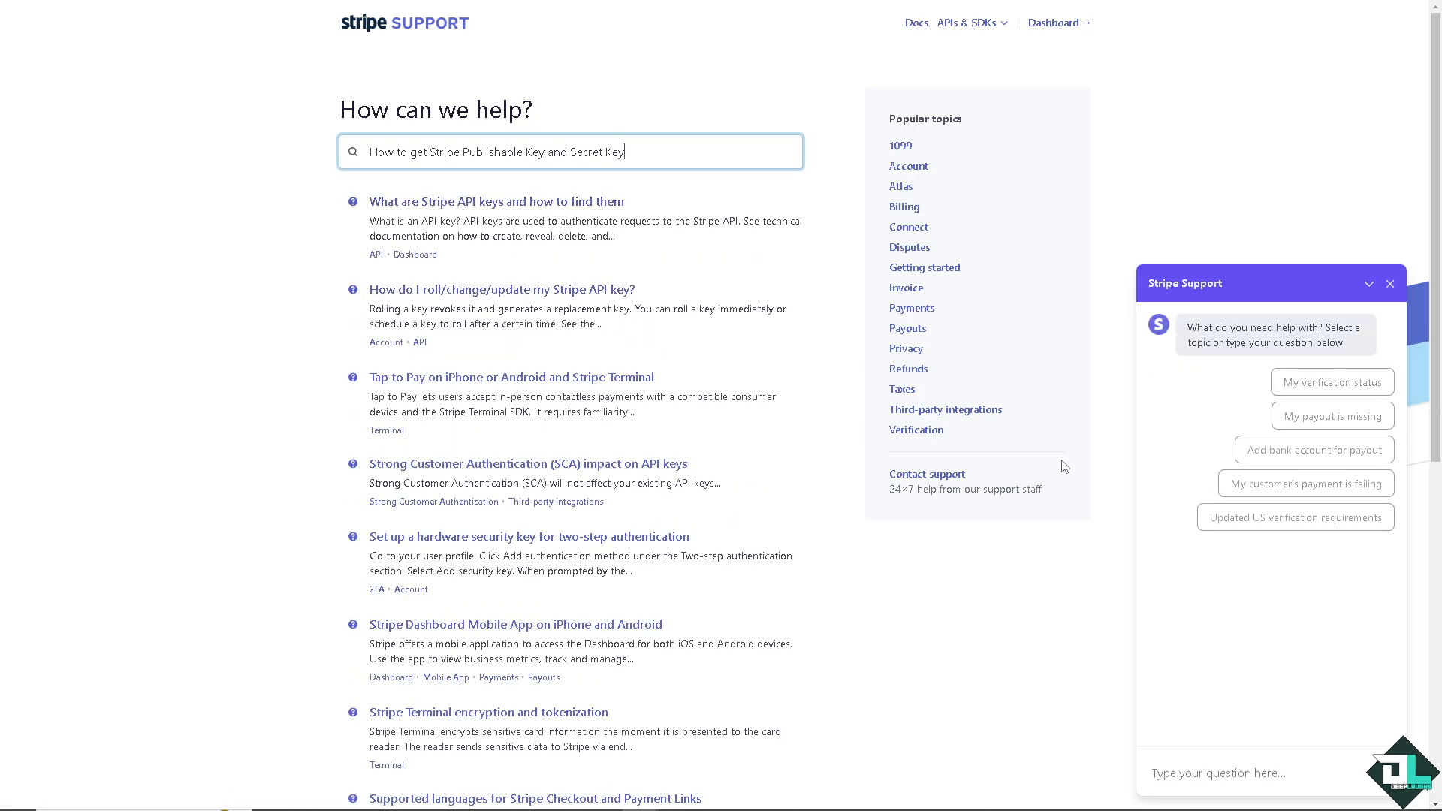
left_click(1240, 773)
key("ctrl+v")
key("Return")
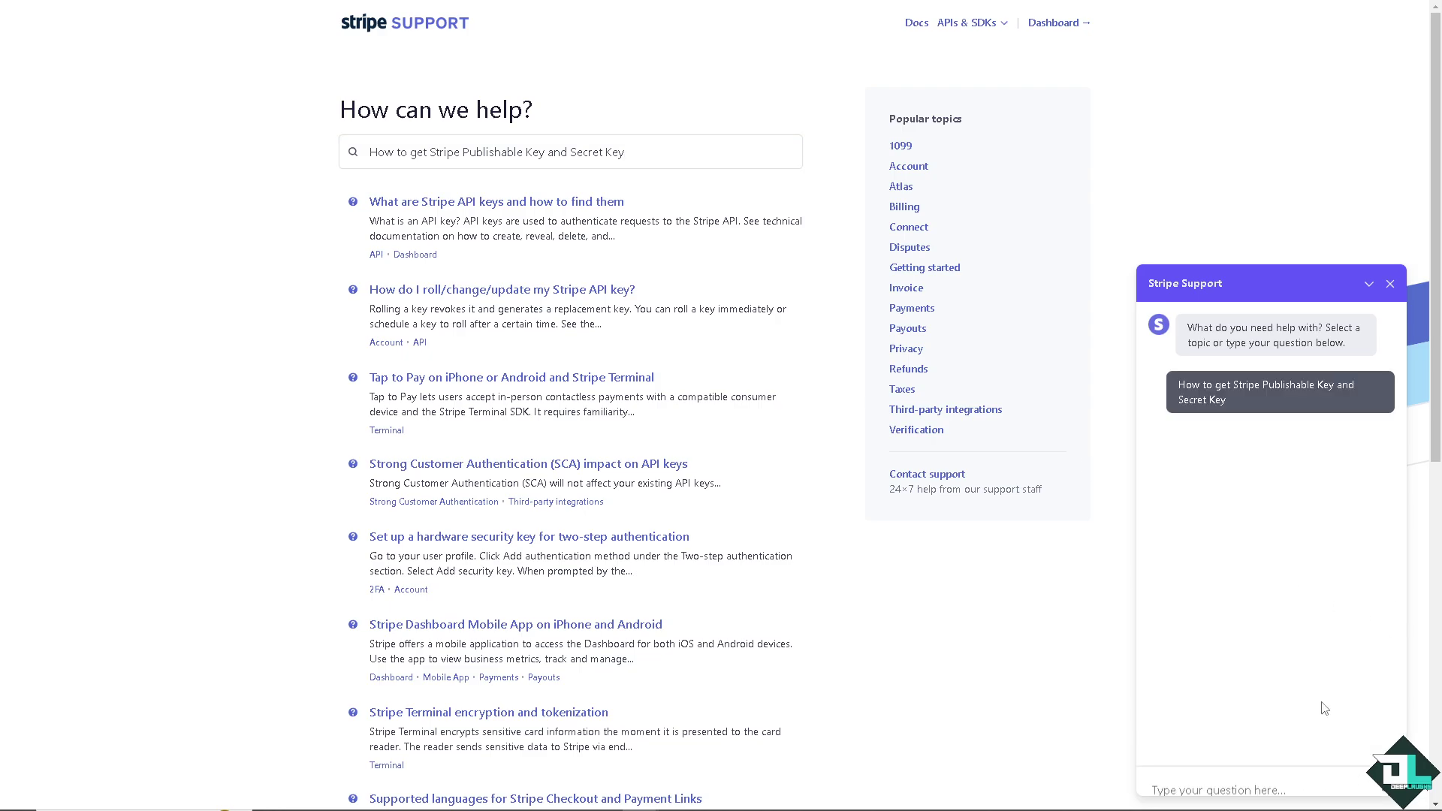
scroll(610, 415, "down", 1)
scroll(563, 338, "down", 1)
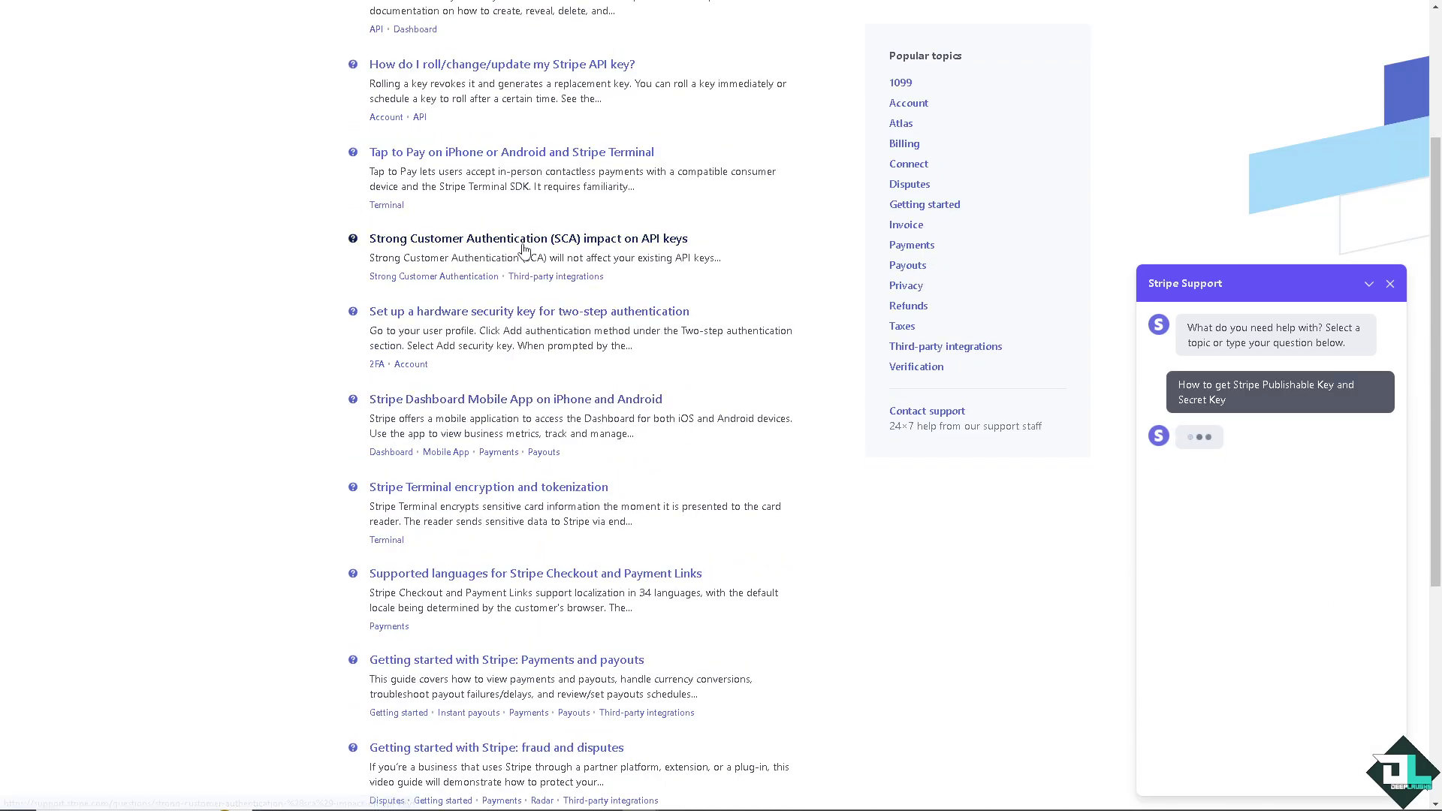
scroll(530, 214, "up", 2)
scroll(564, 339, "down", 3)
scroll(501, 439, "down", 3)
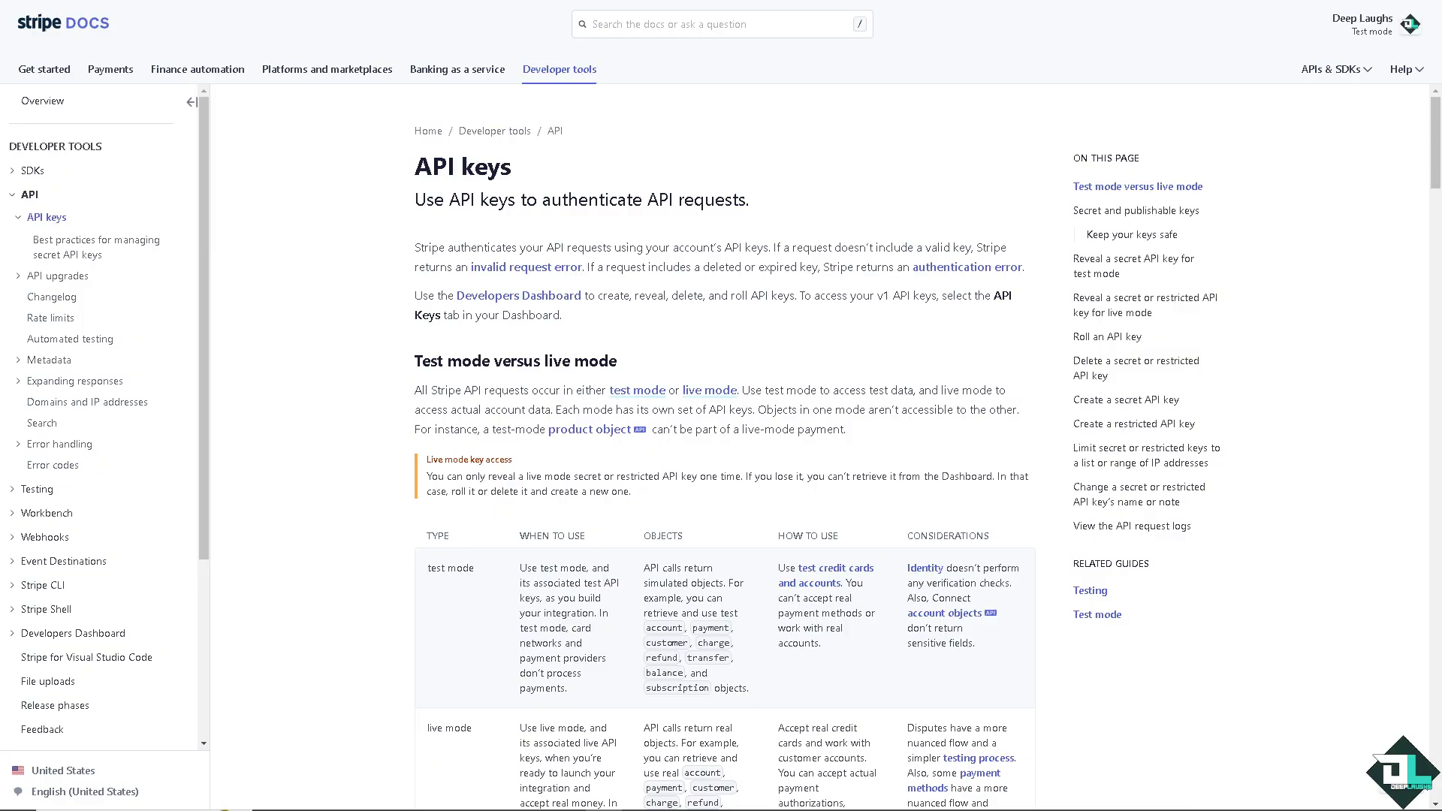
scroll(586, 576, "down", 3)
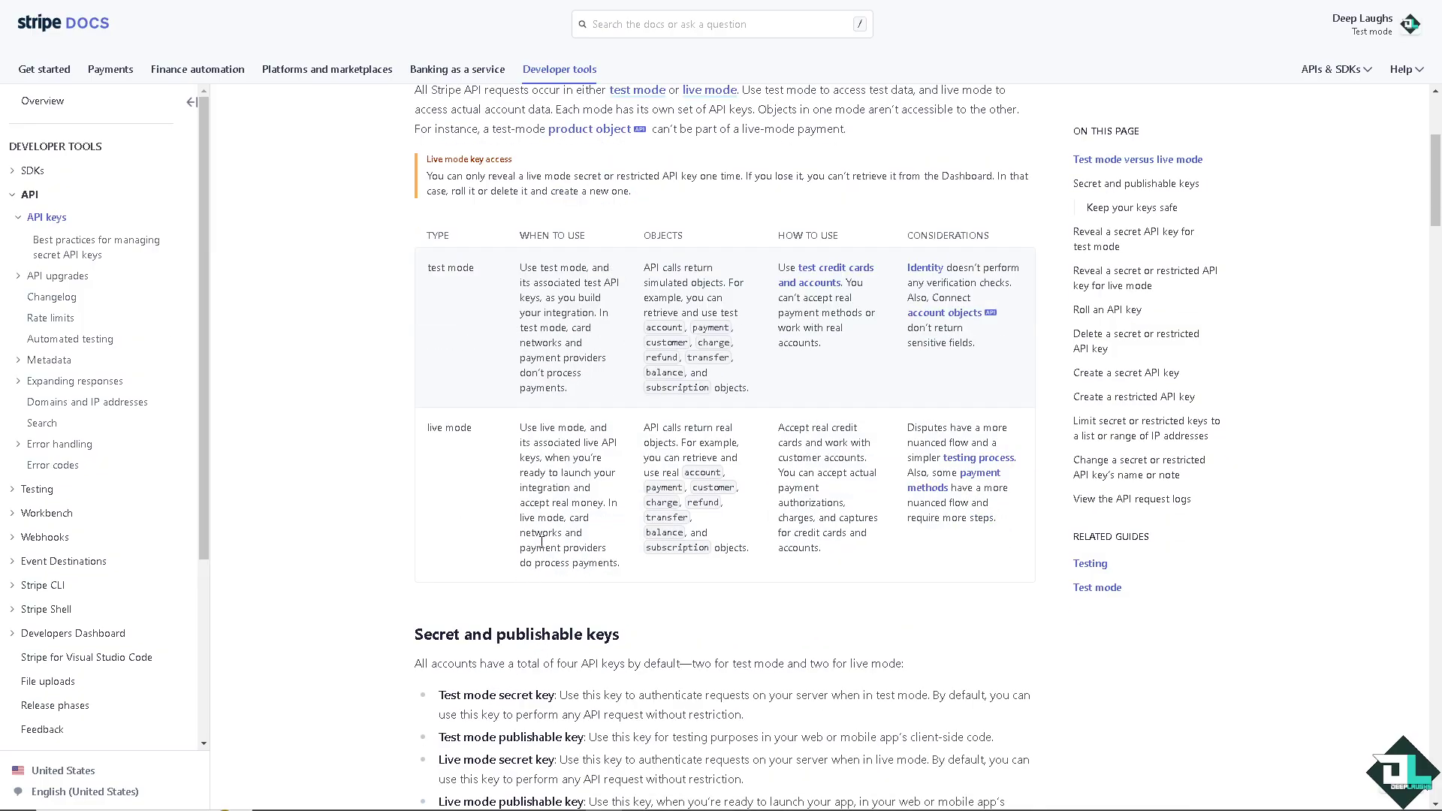
mouse_move(518, 635)
scroll(527, 610, "up", 2)
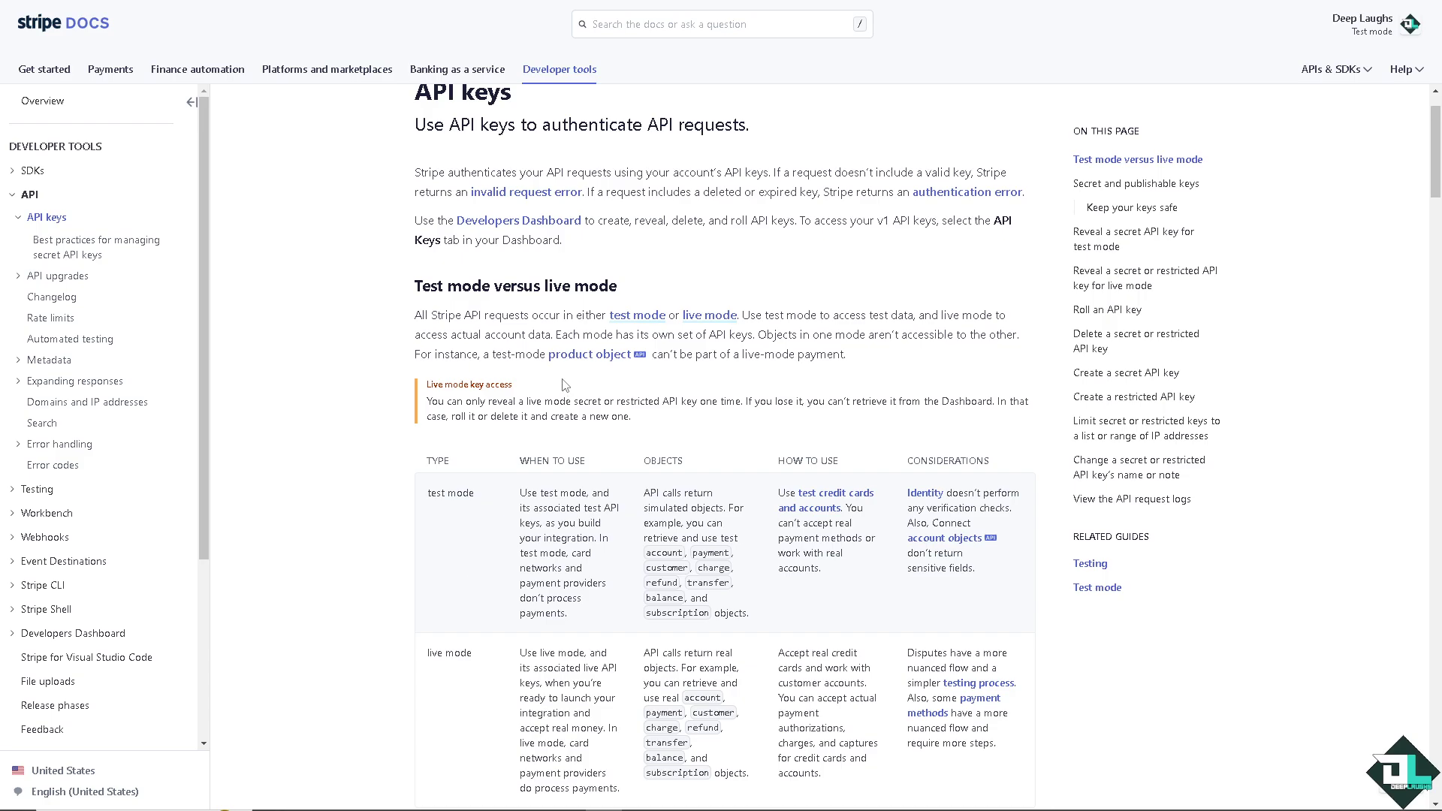
mouse_move(636, 91)
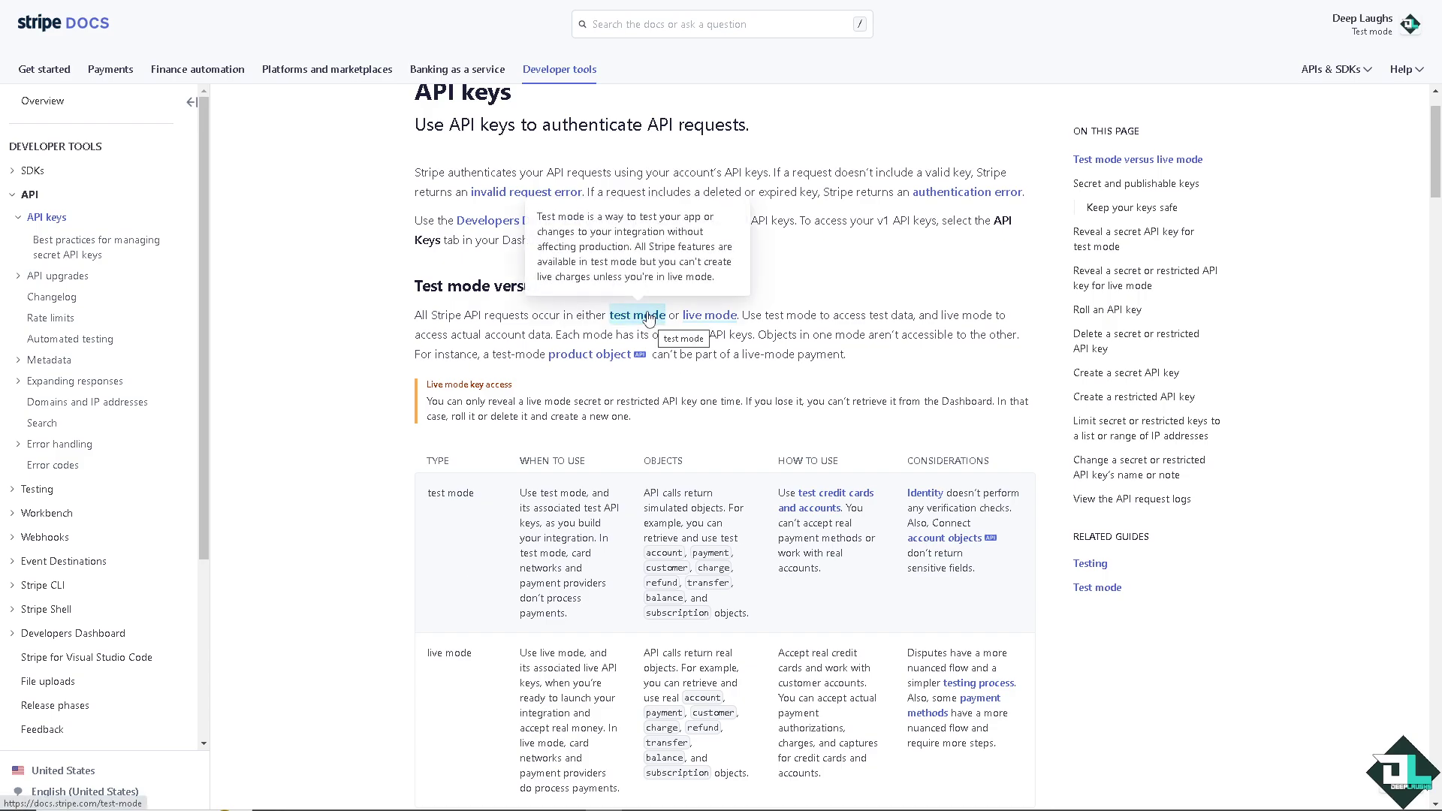
Step: Follow the 'test mode' link to the Test mode documentation page
left_click(649, 321)
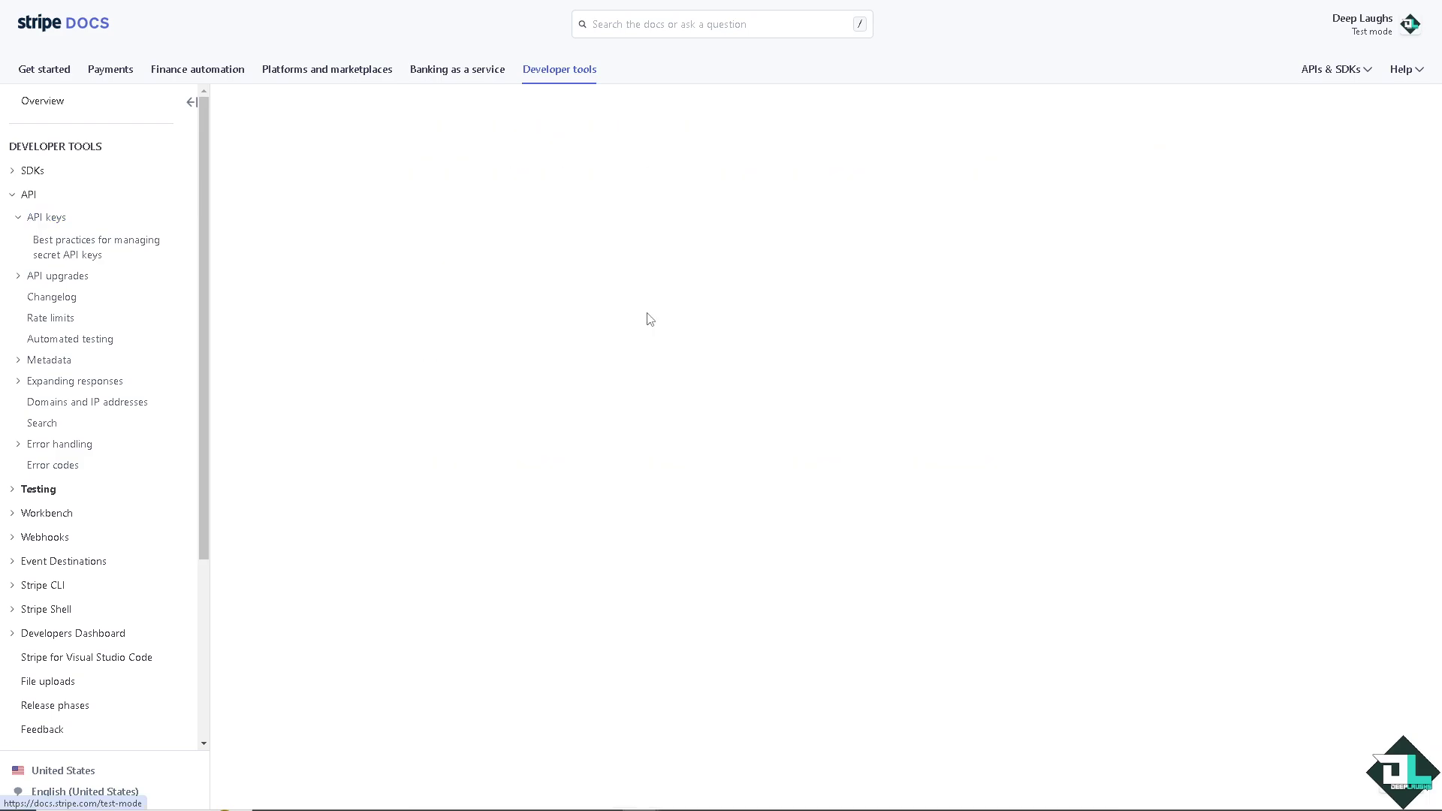